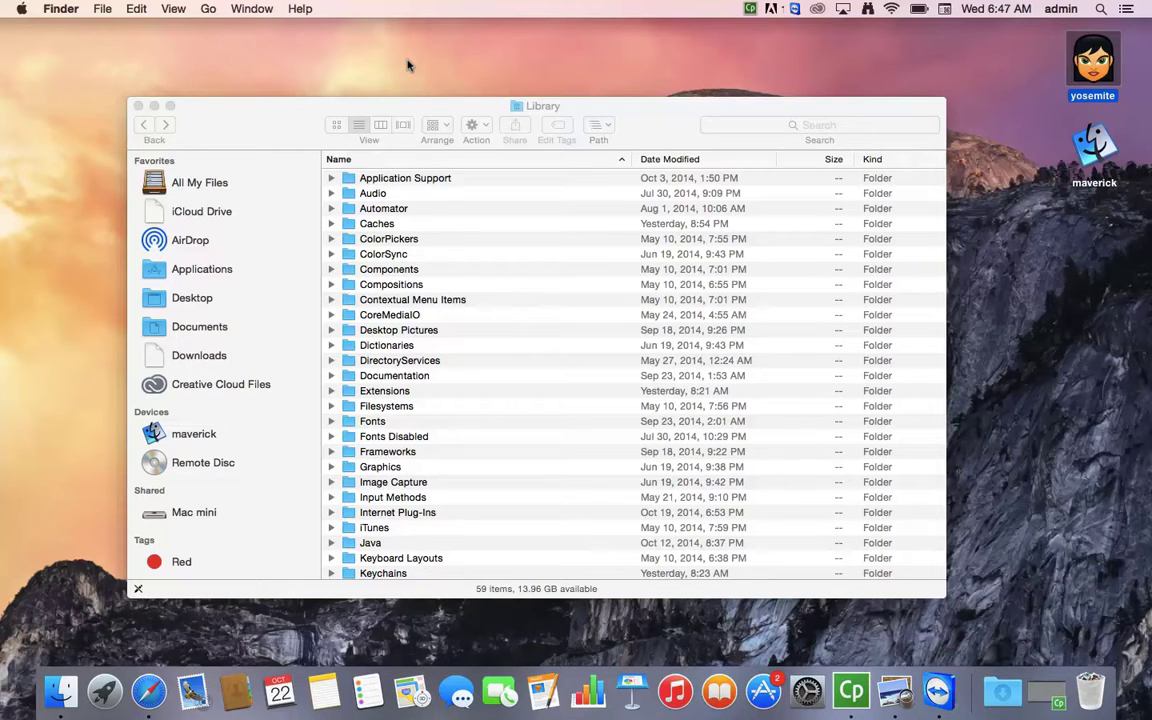
Step: Bring the Library folder window to the front and view its path hierarchy
click(620, 124)
click(600, 124)
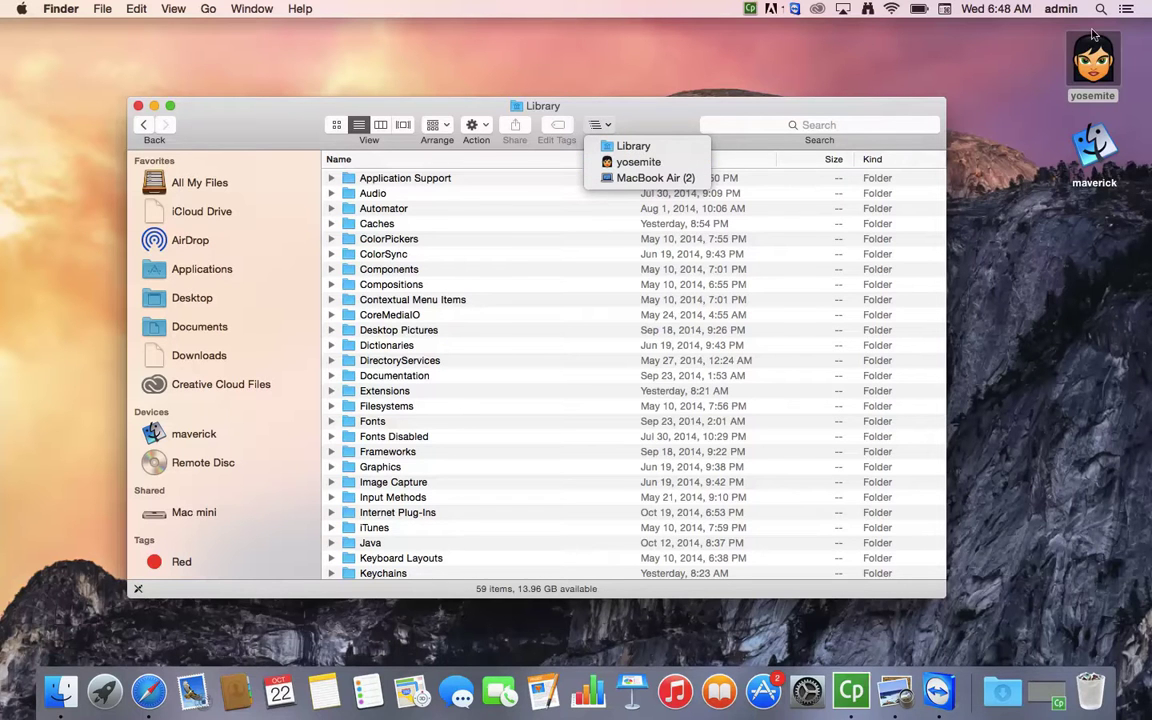
click(607, 106)
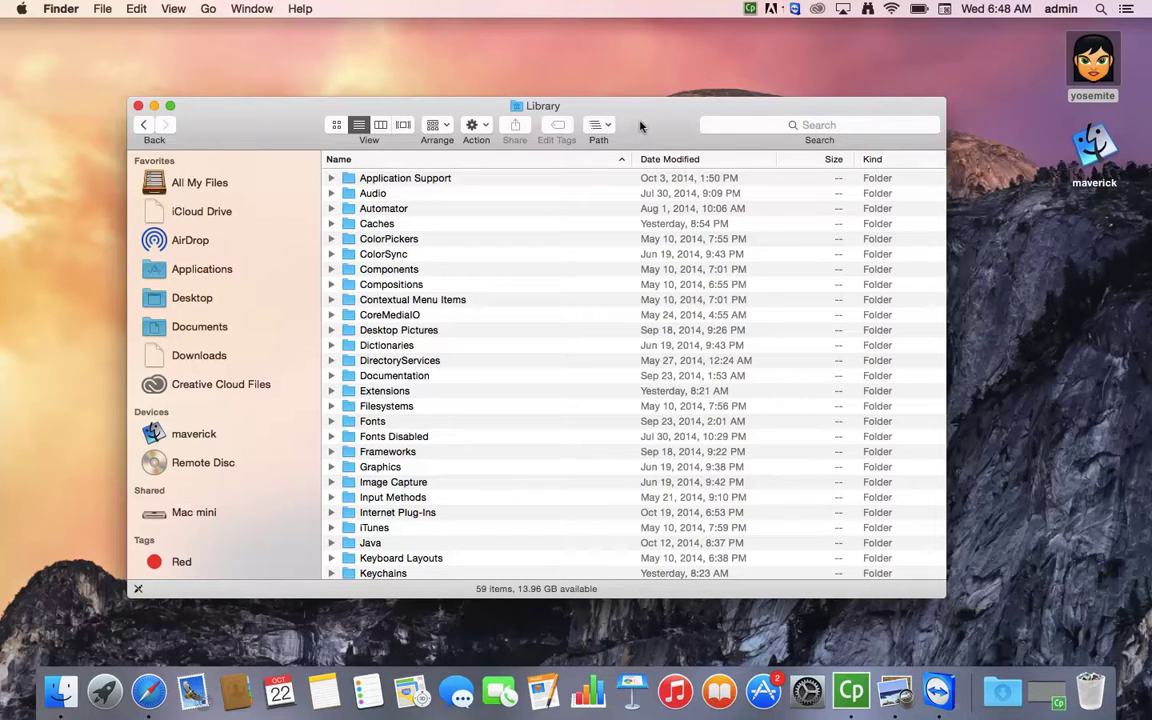
Step: Add the Path item to the Library window's toolbar with Customize Toolbar
right_click(640, 125)
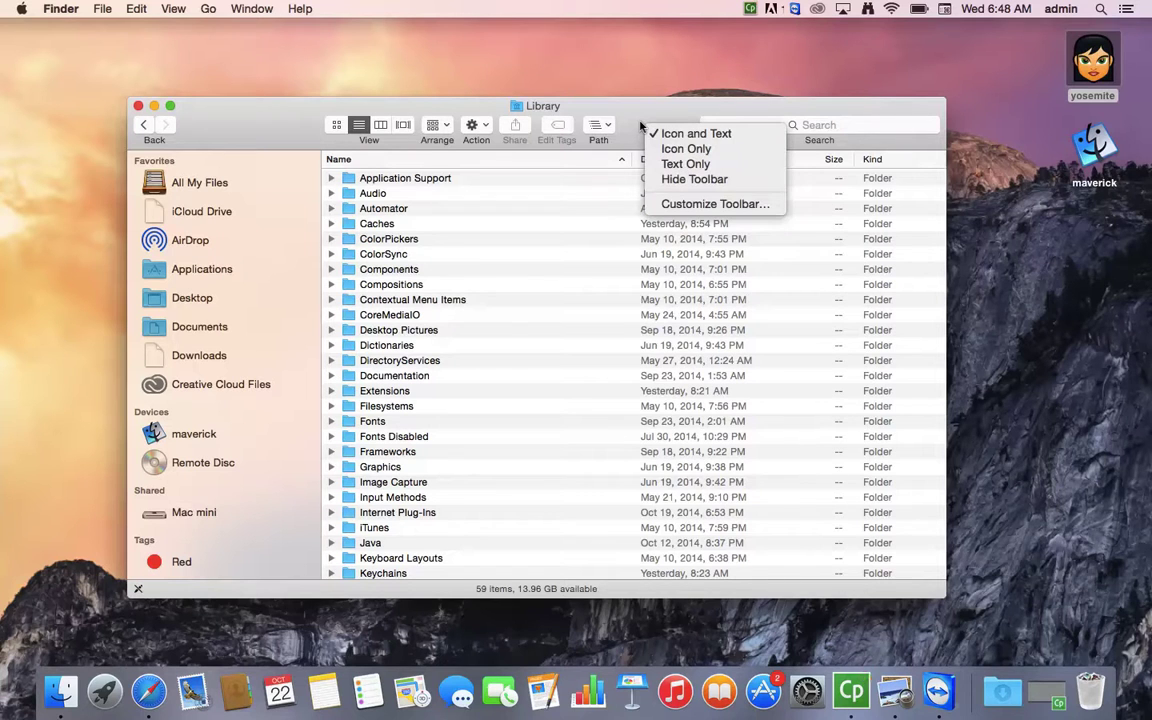
click(703, 202)
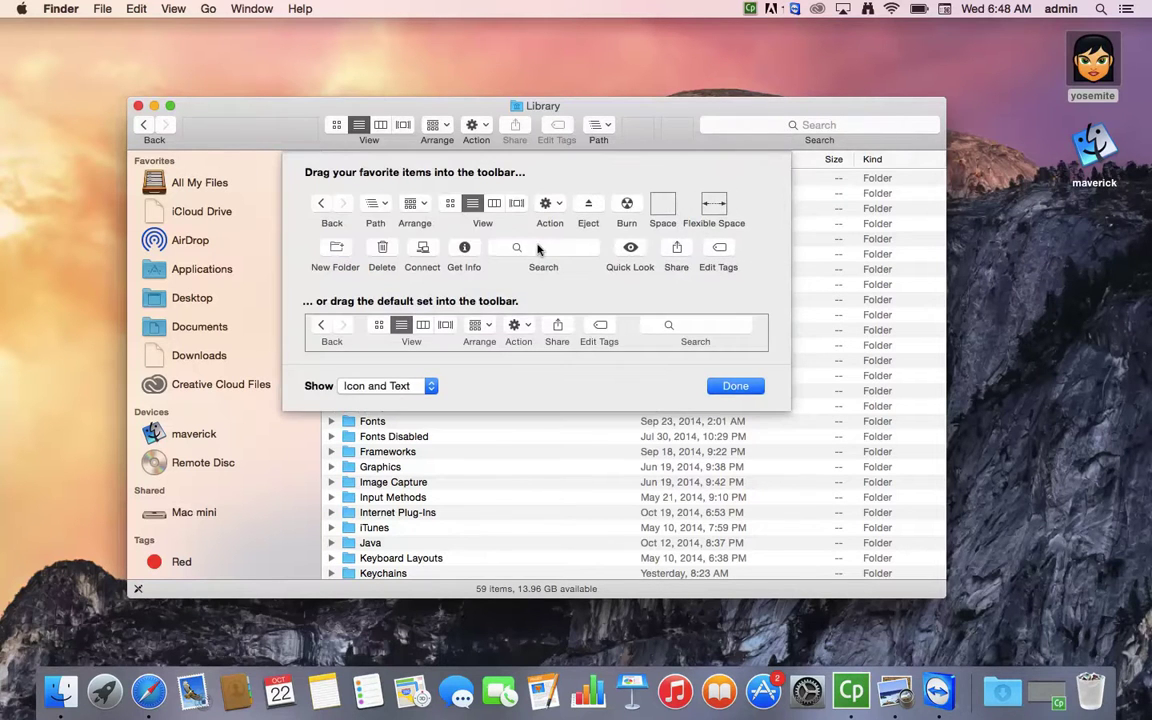
drag(370, 202, 610, 128)
click(735, 386)
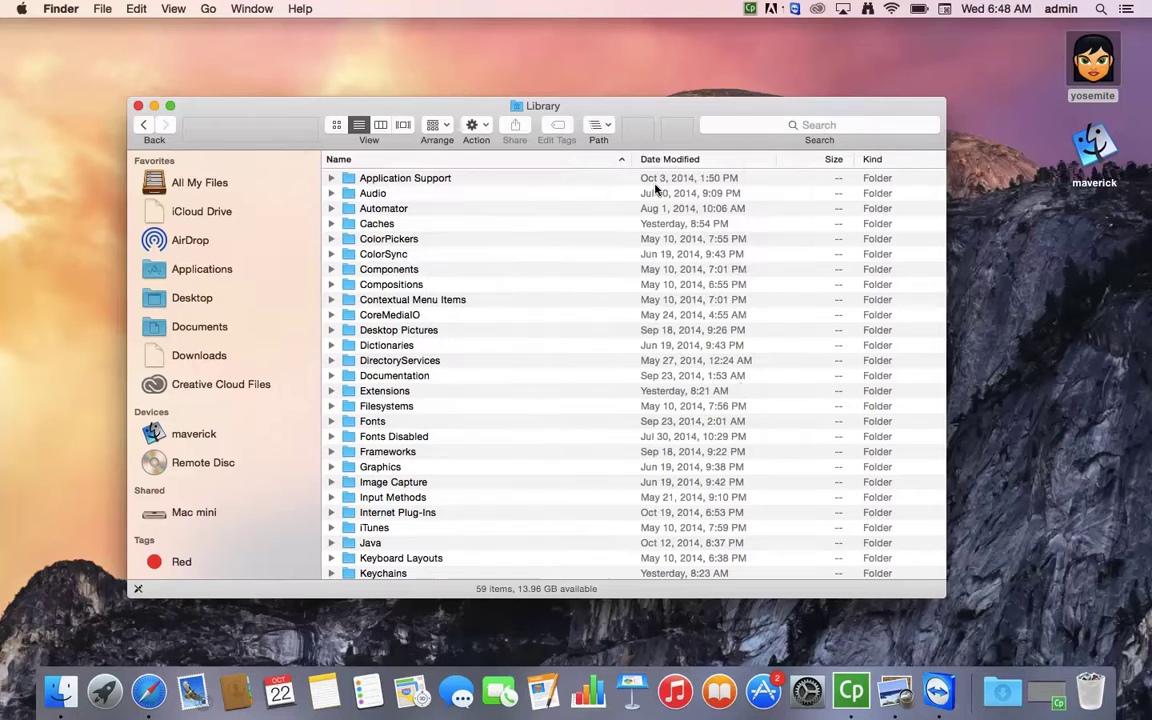
Step: Select Application Support, check its path in the Path pop-up, then close the Library window
click(478, 177)
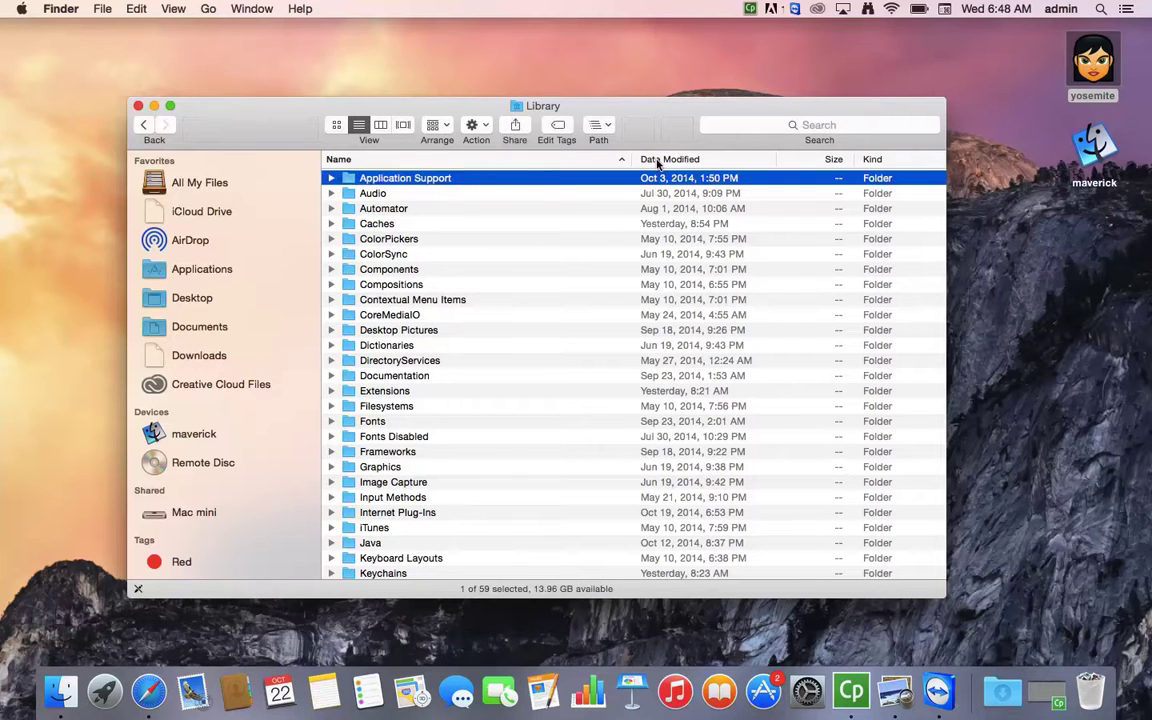
click(600, 124)
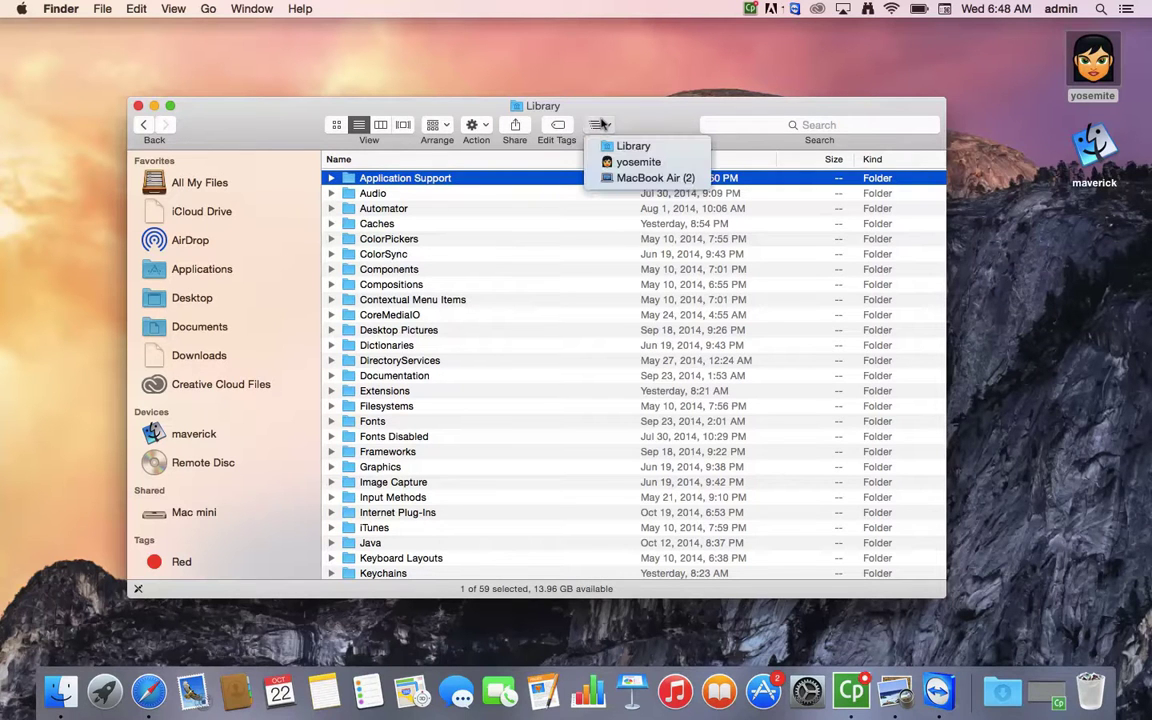
click(599, 262)
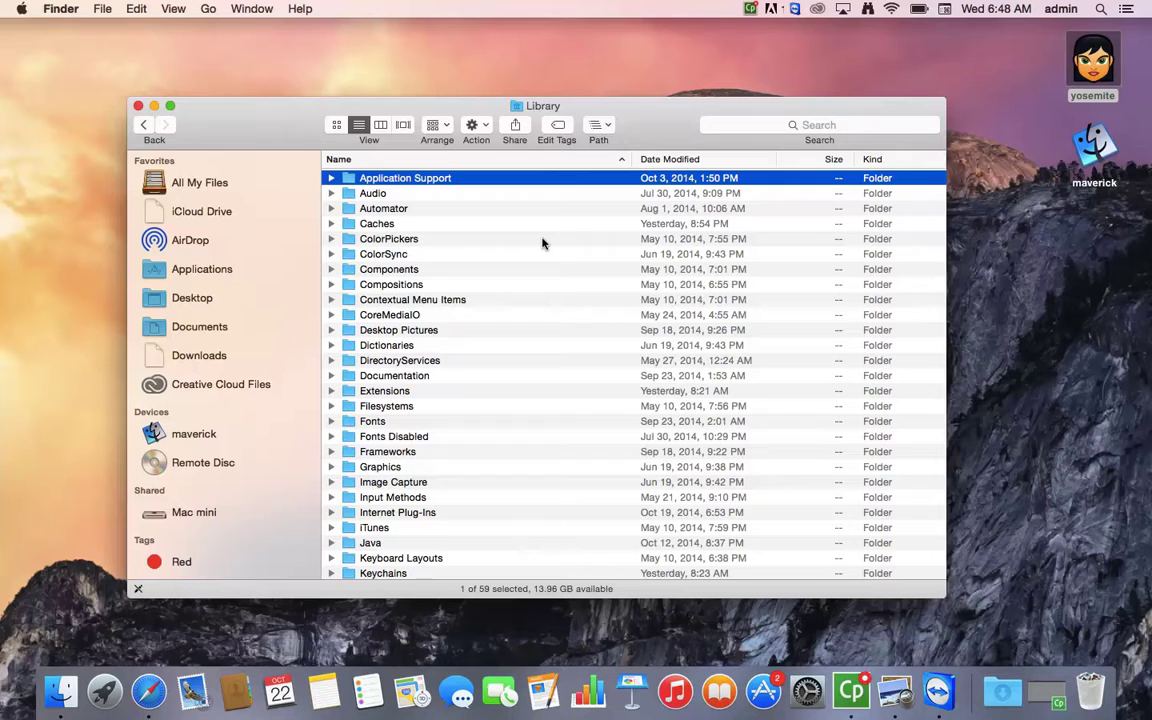
click(138, 106)
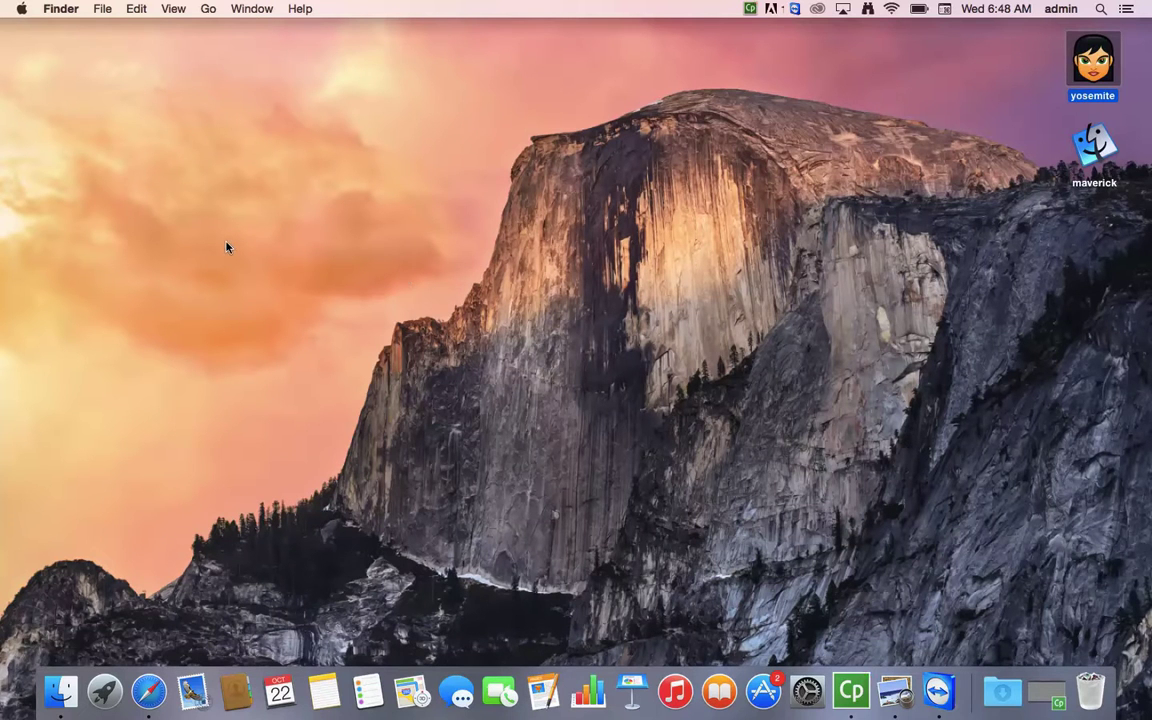
Step: Open the Library folder from the Go menu, then close its window
click(207, 9)
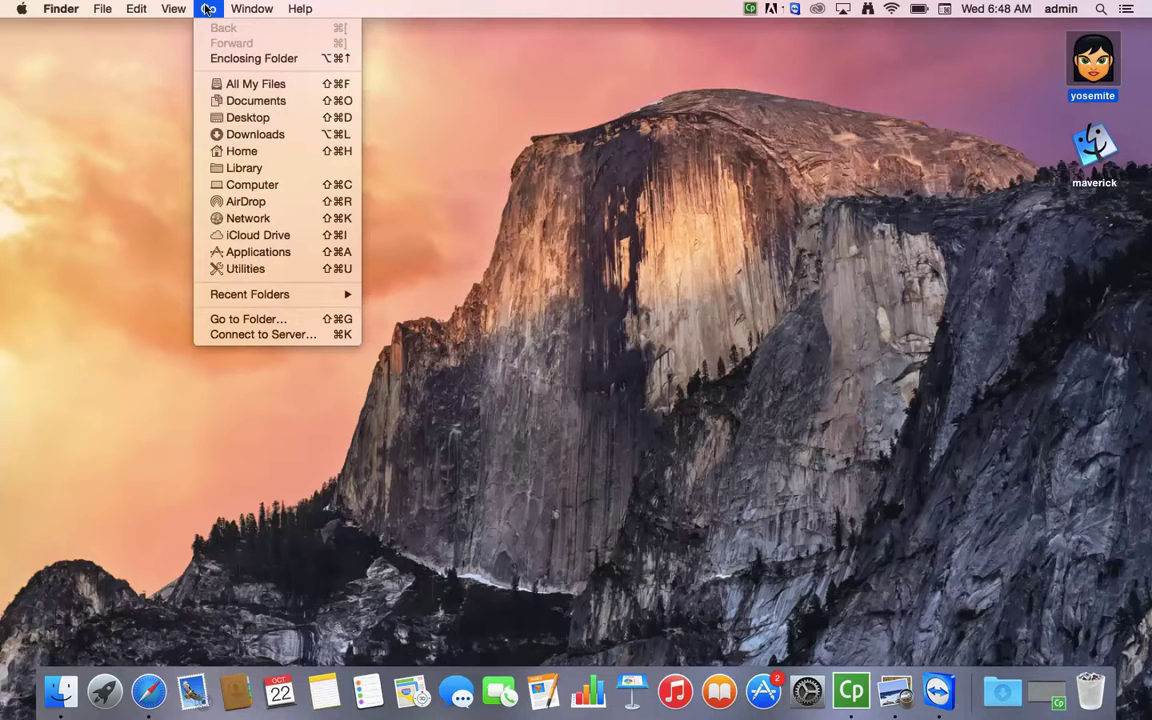
click(234, 168)
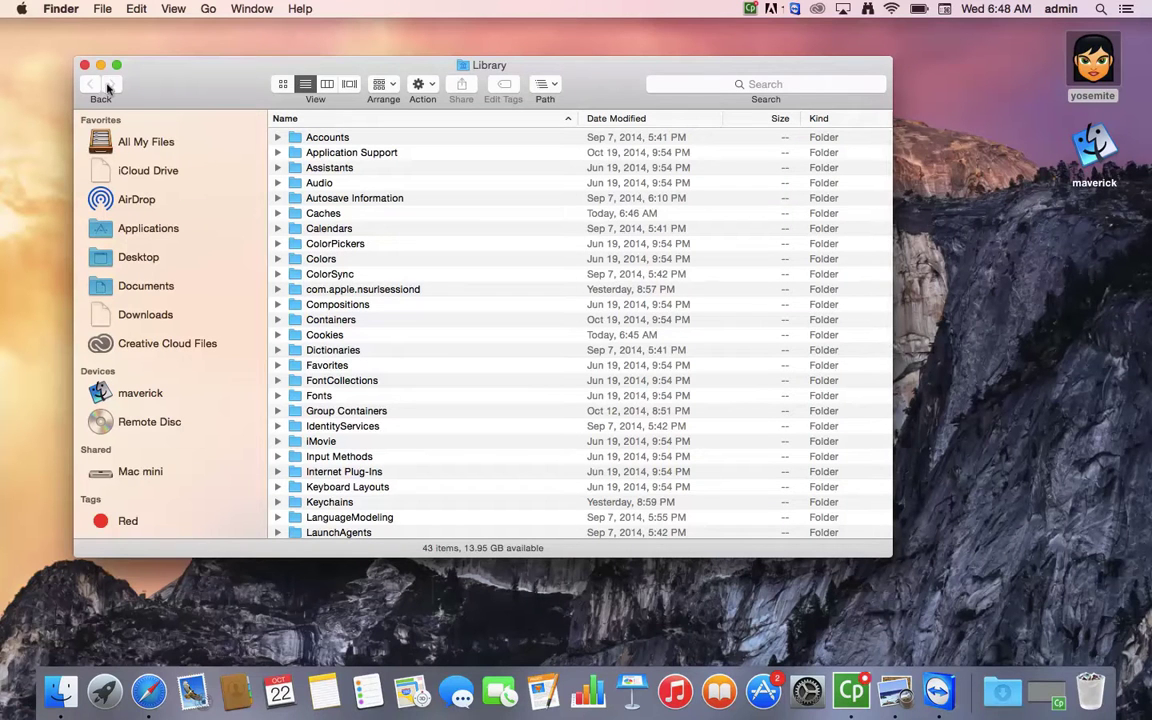
click(84, 65)
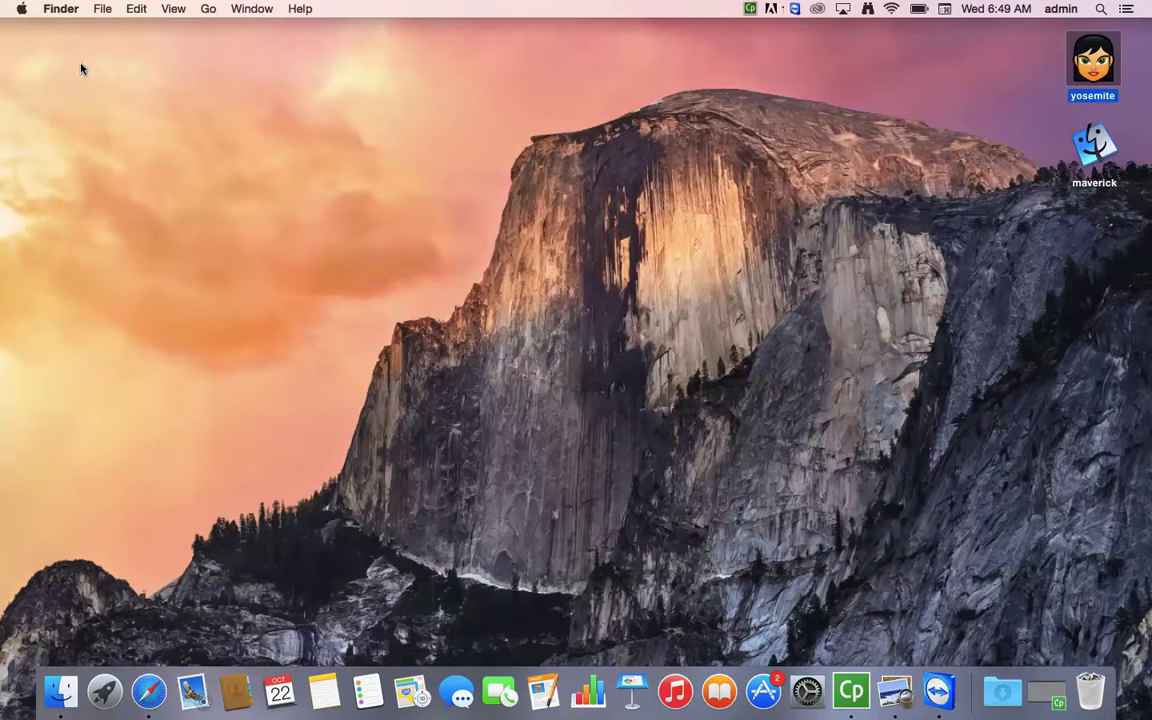
Step: Reopen the hidden Library from the Go menu with Option held and confirm its location in the Path pop-up
click(207, 8)
key(alt)
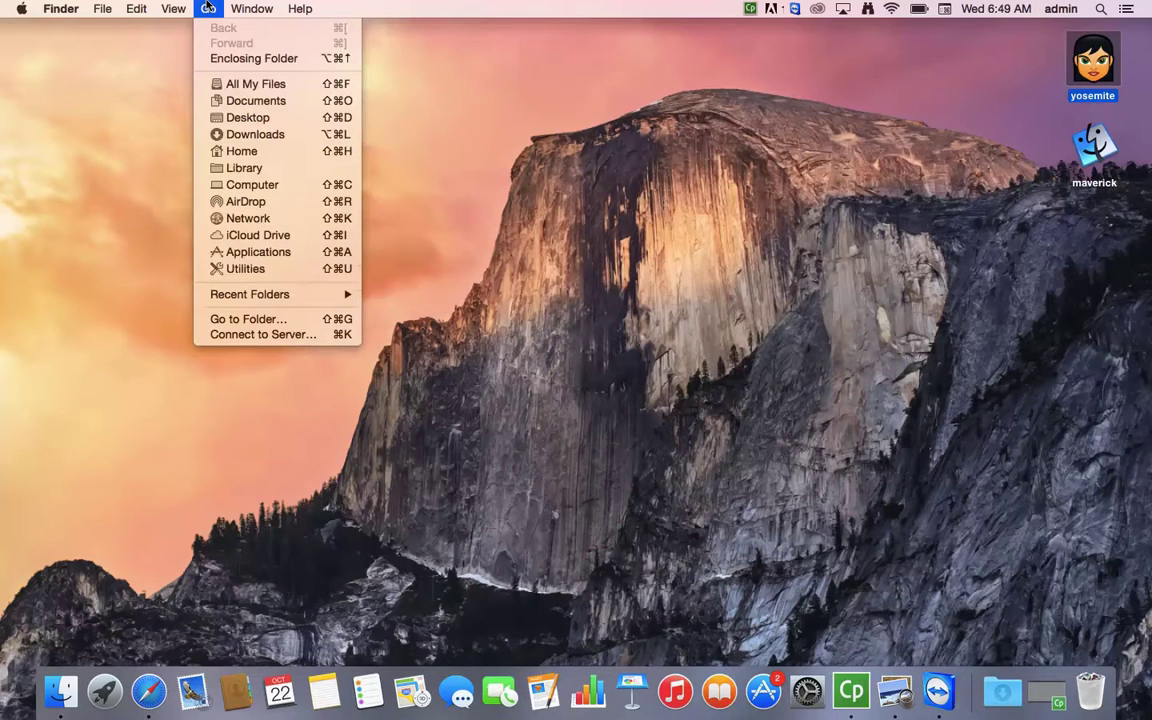
key(alt)
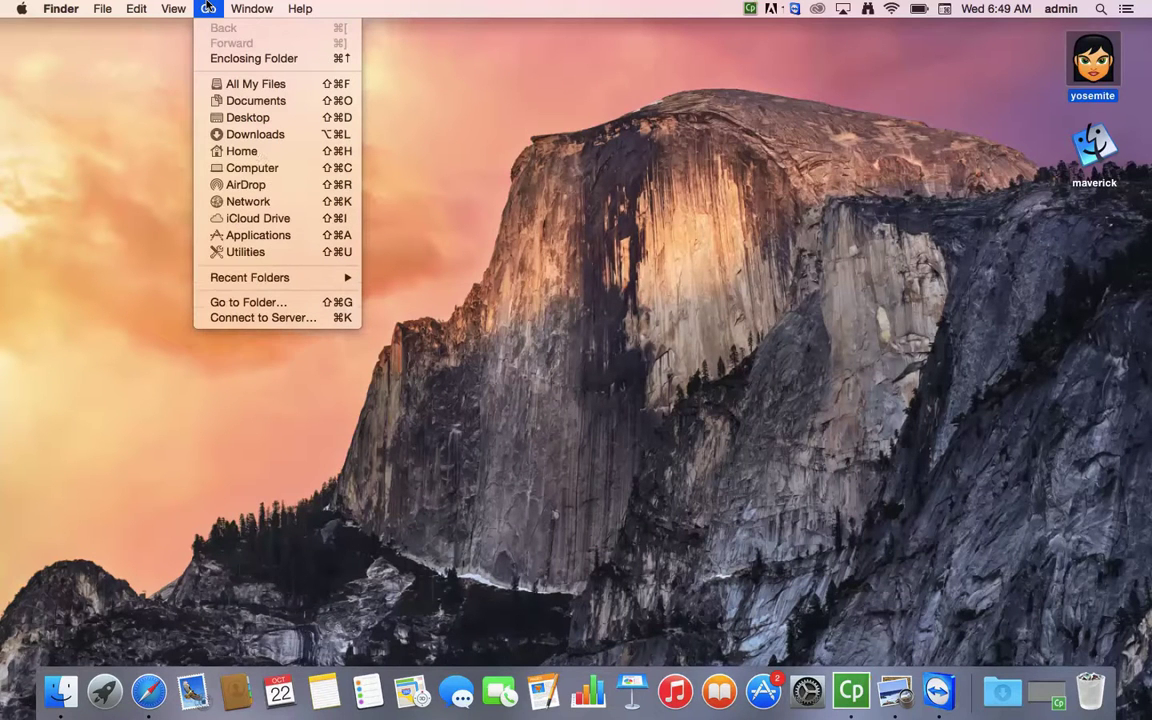
key(alt)
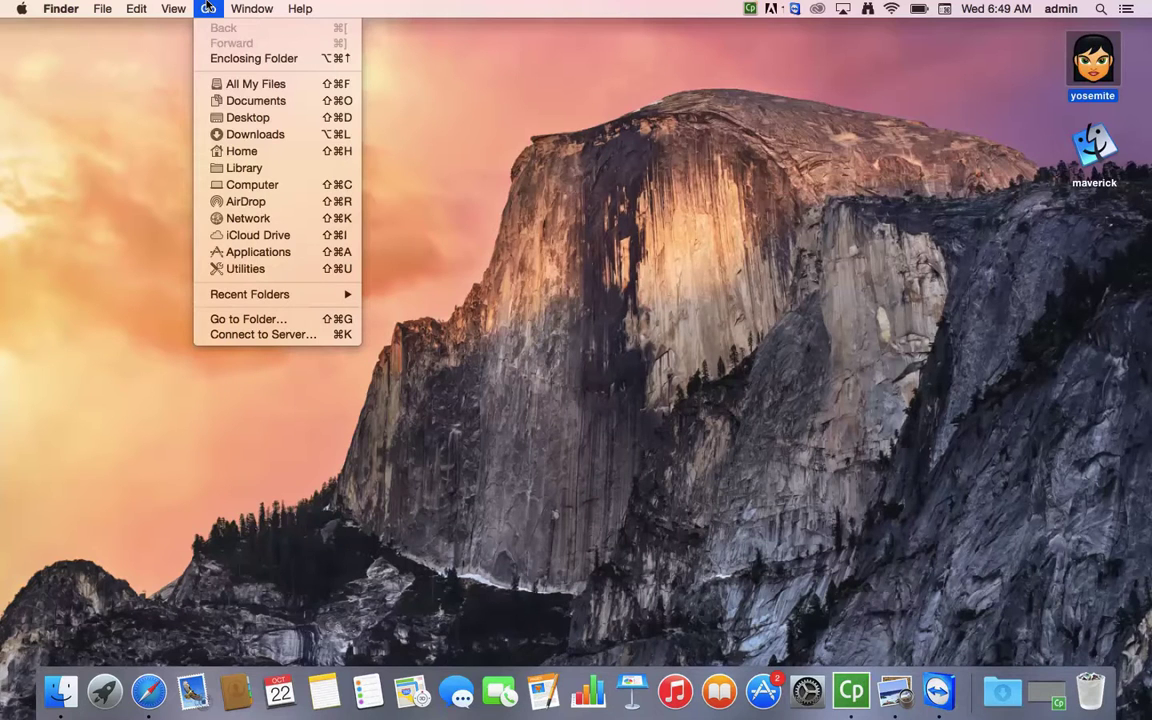
click(214, 167)
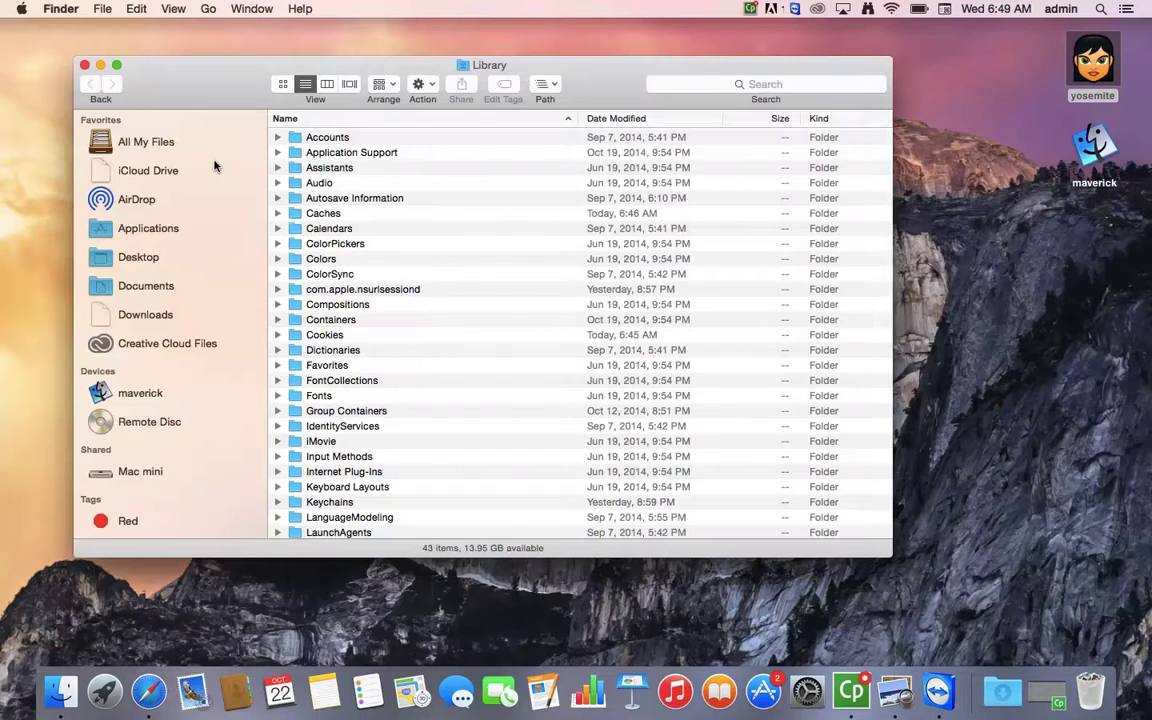
click(546, 85)
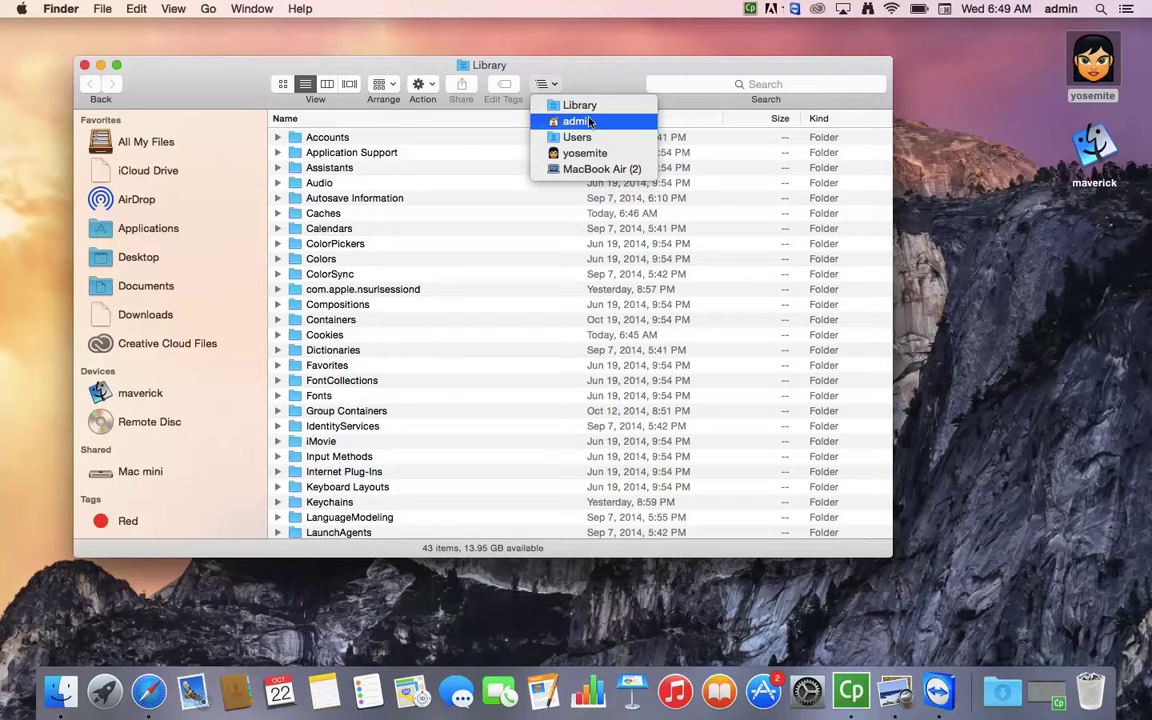
click(435, 250)
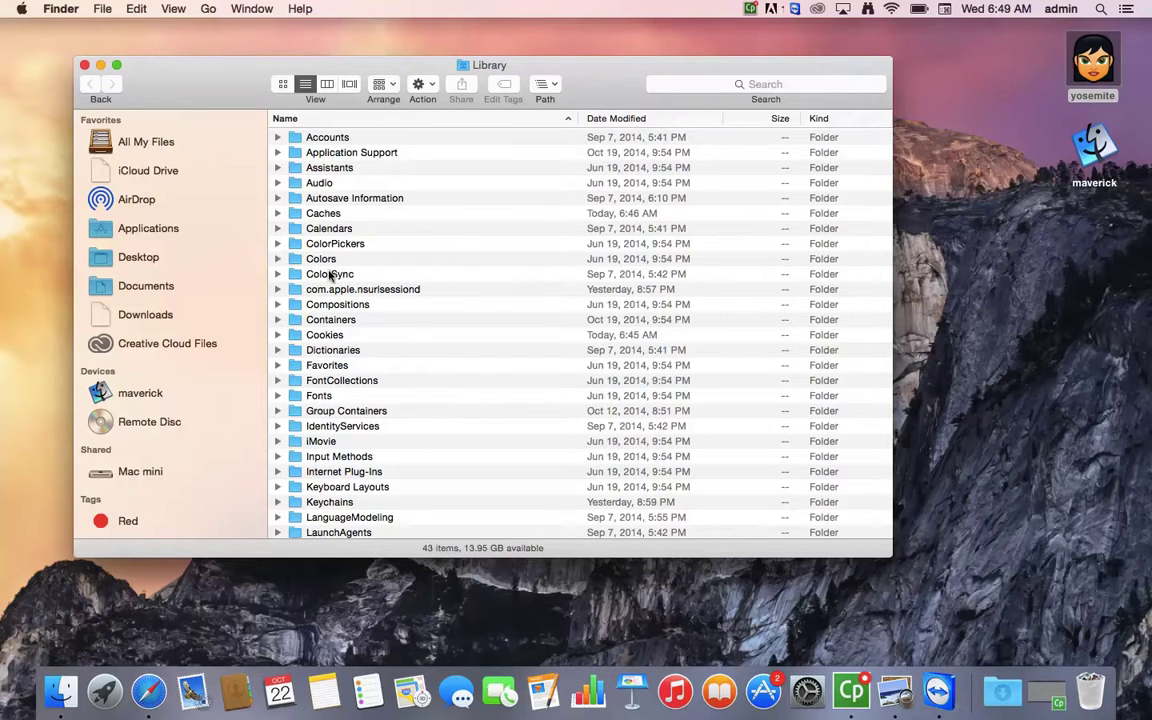
click(330, 215)
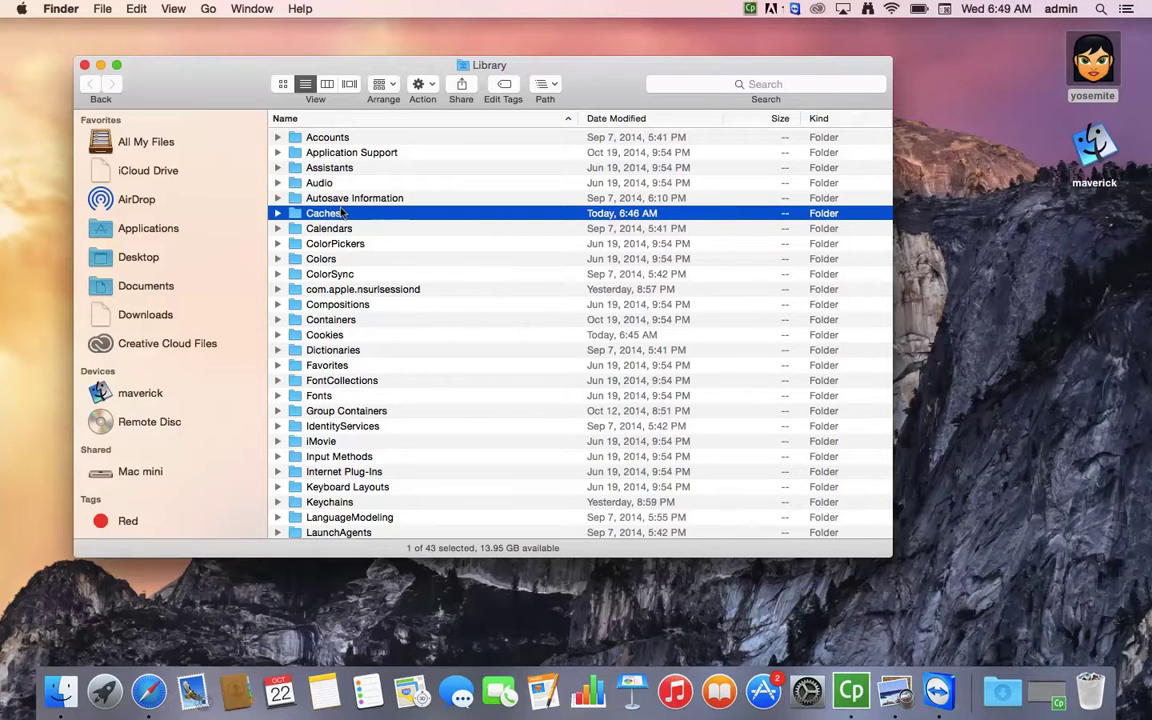
double_click(340, 212)
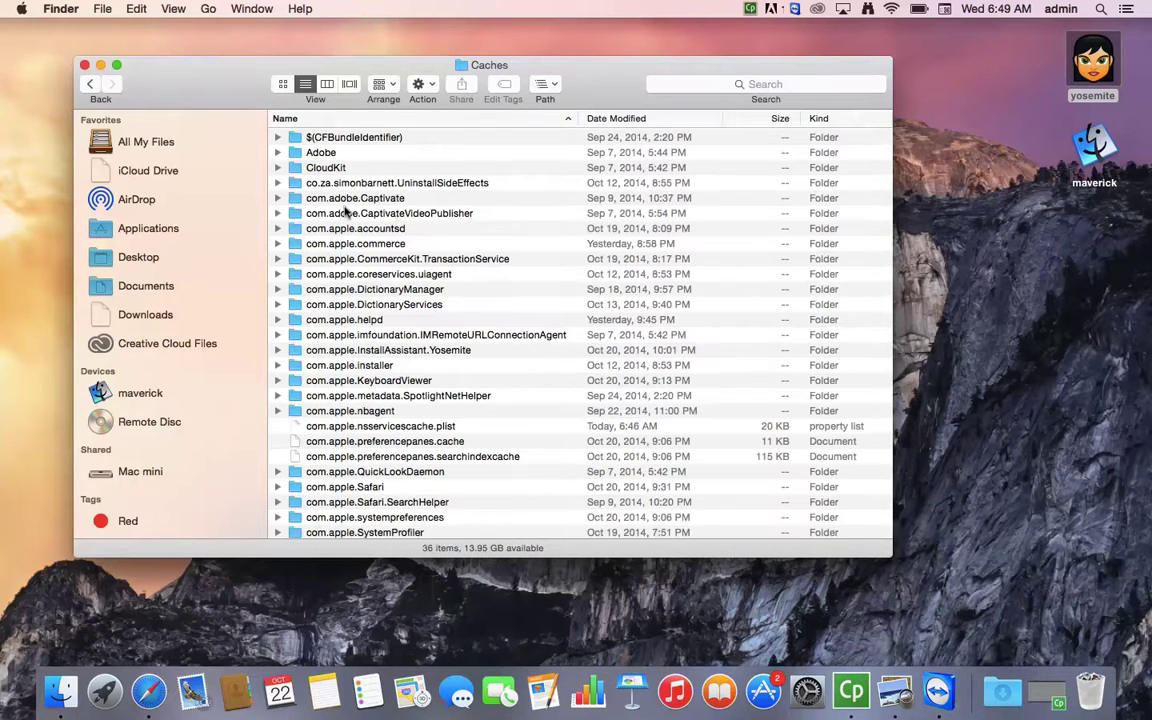
scroll(450, 289, down, 5)
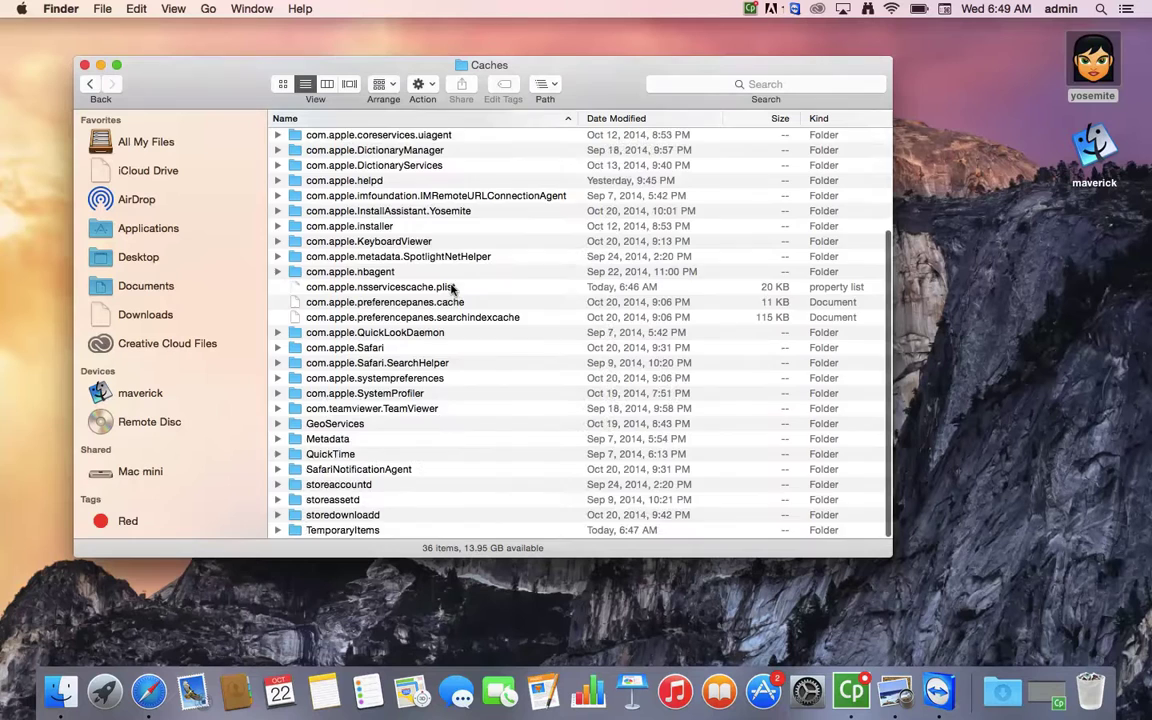
scroll(450, 289, up, 5)
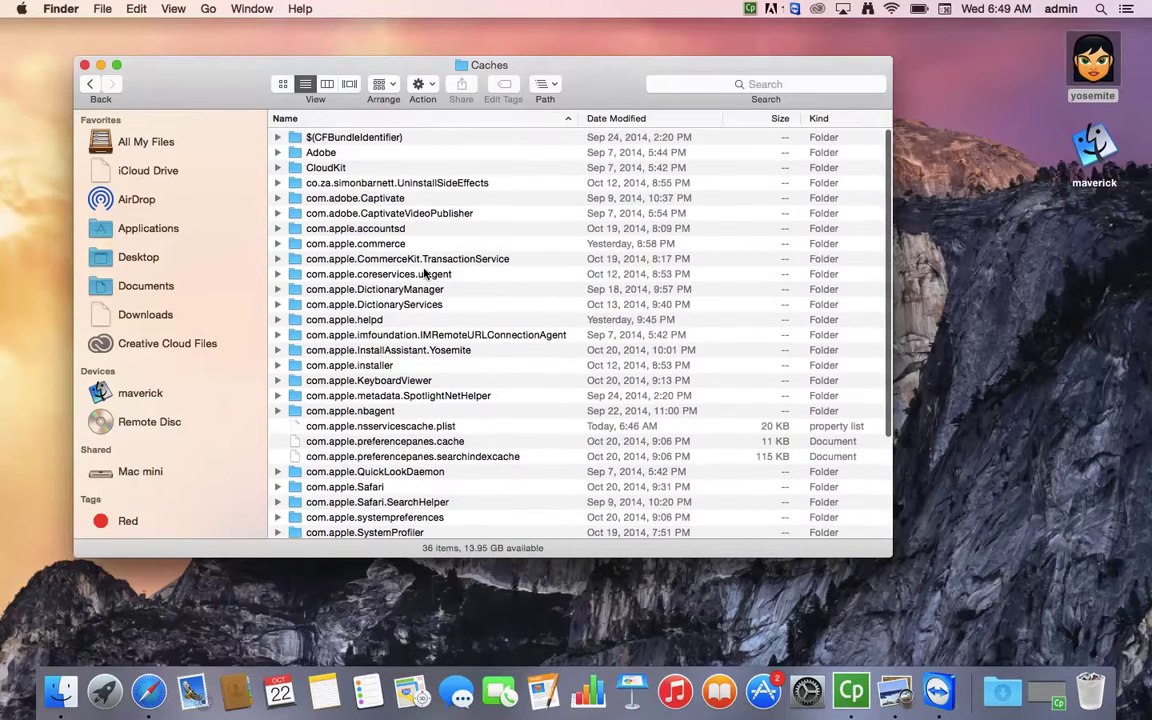
click(87, 85)
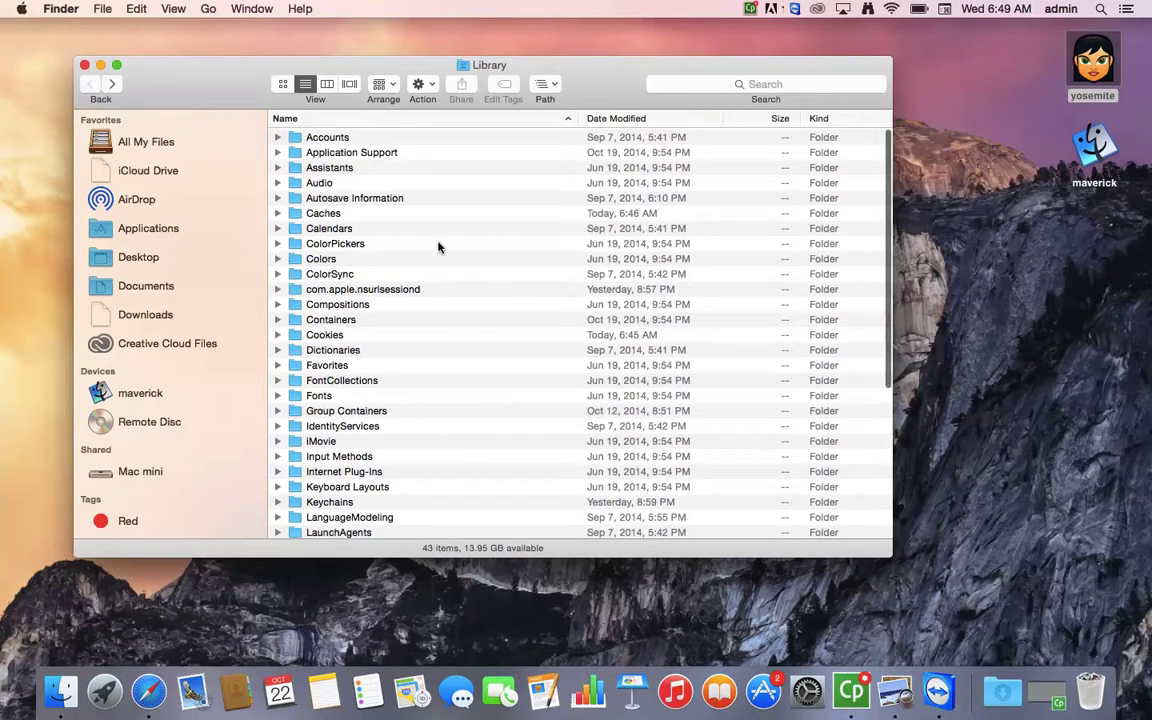
scroll(414, 270, down, 5)
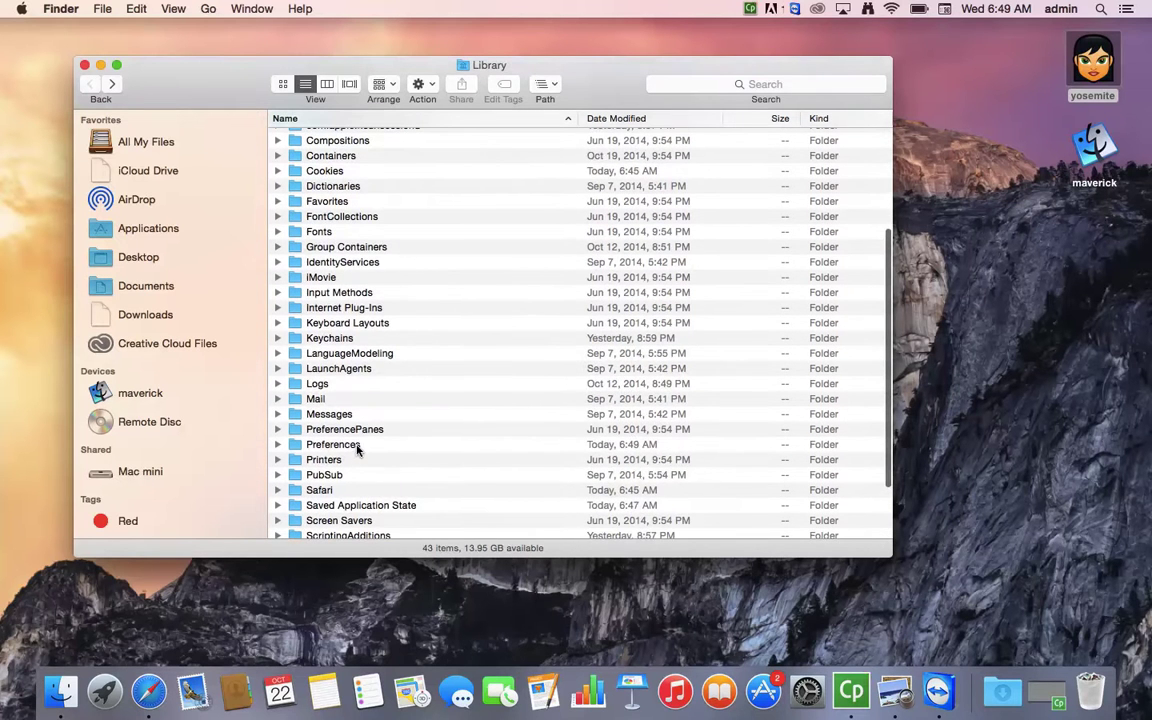
double_click(340, 444)
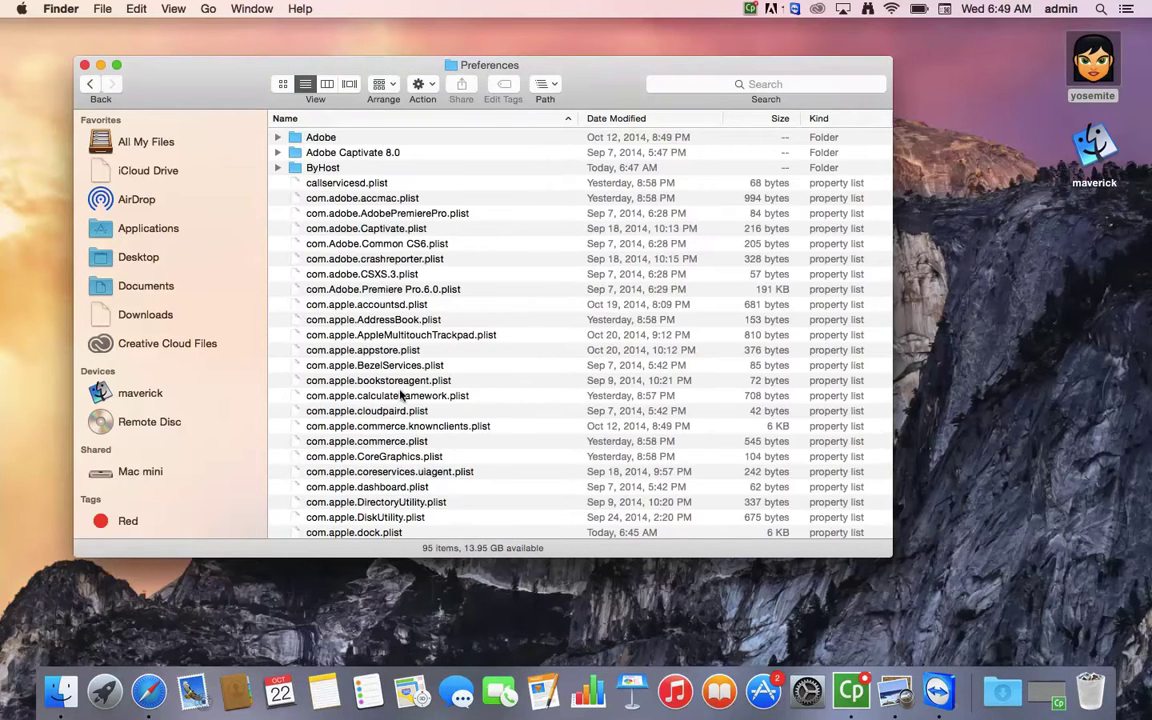
scroll(430, 376, down, 15)
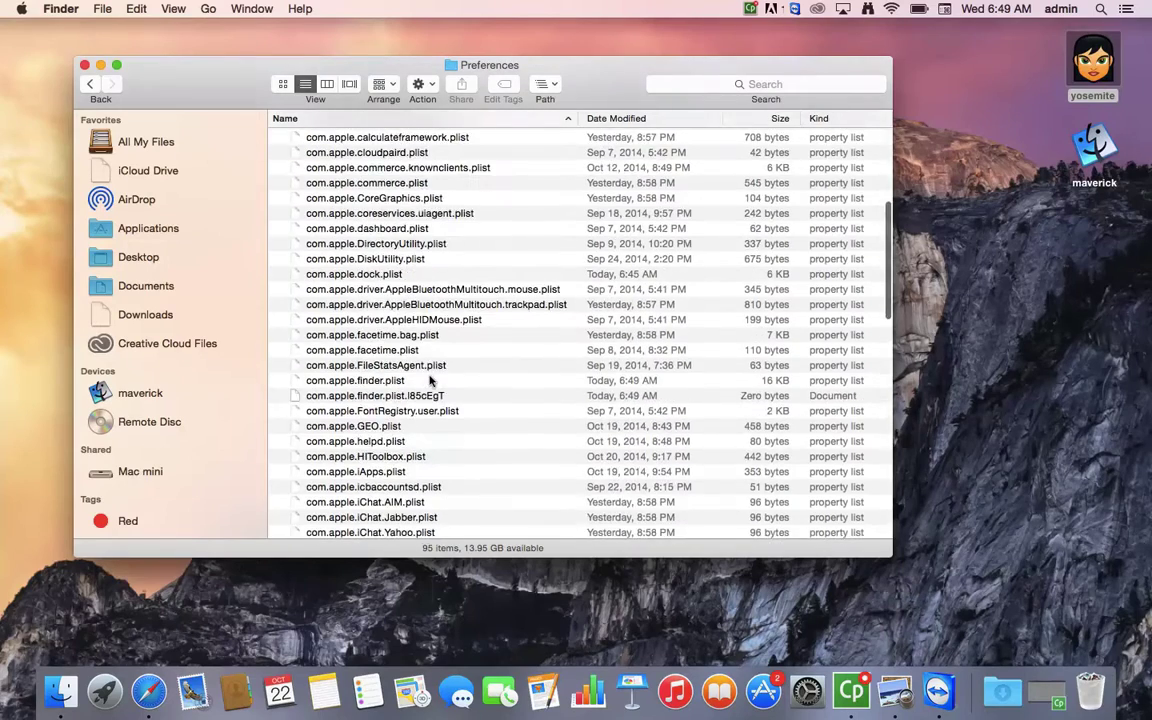
scroll(430, 376, down, 5)
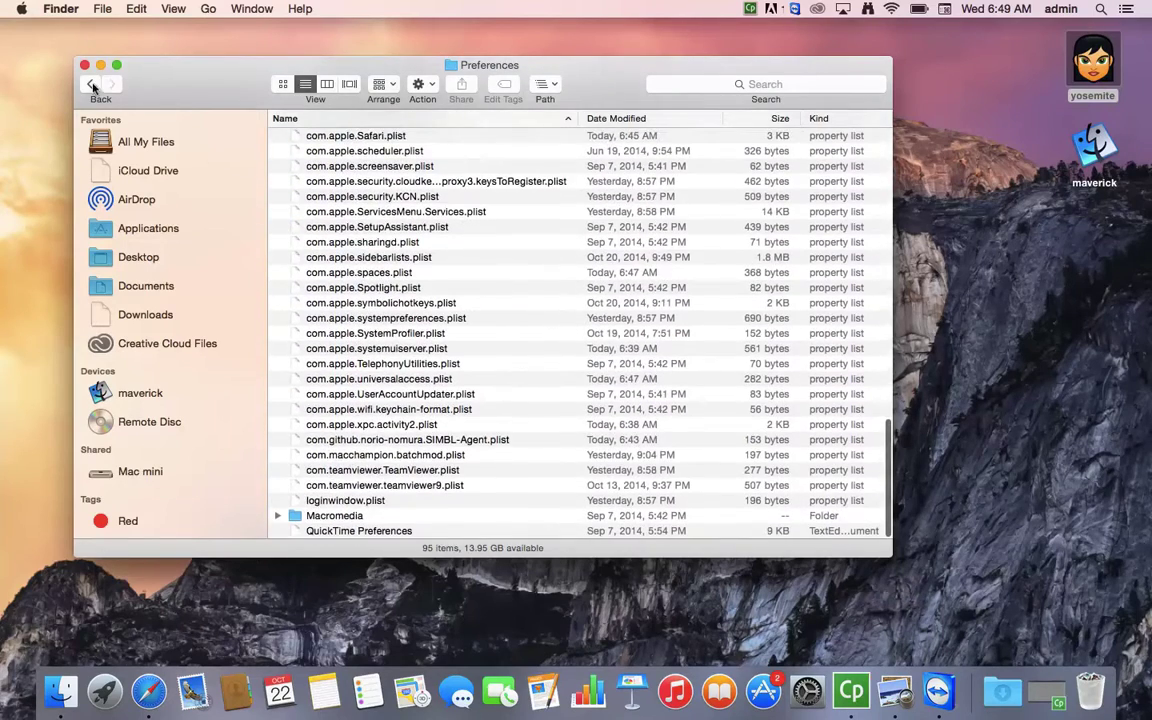
click(89, 83)
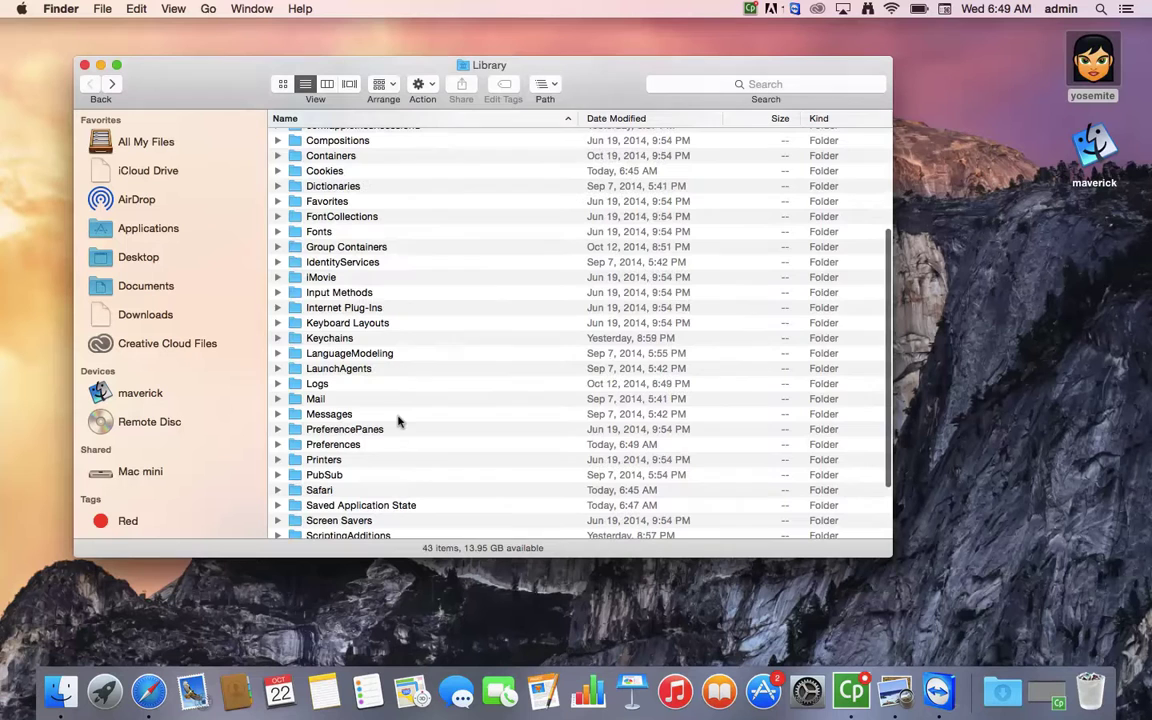
key(super+bracketleft)
double_click(369, 425)
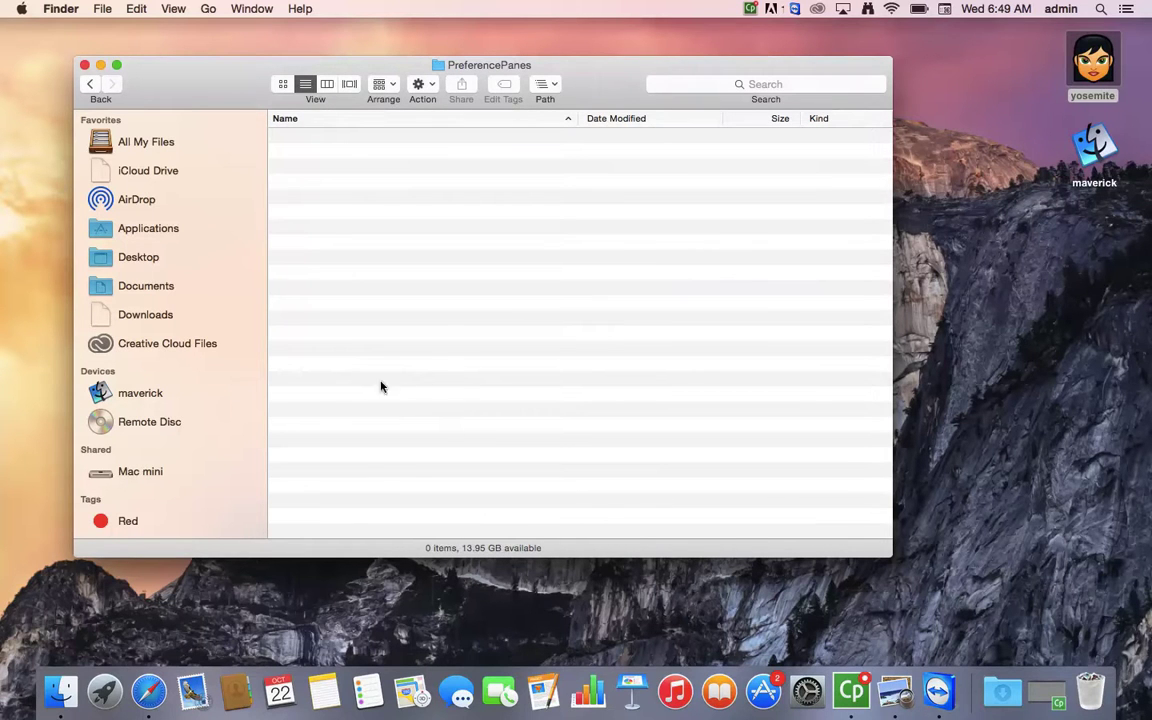
Step: Close the Library window, reopen it from Go > Library, and jump up to the admin folder via the Path pop-up
click(87, 85)
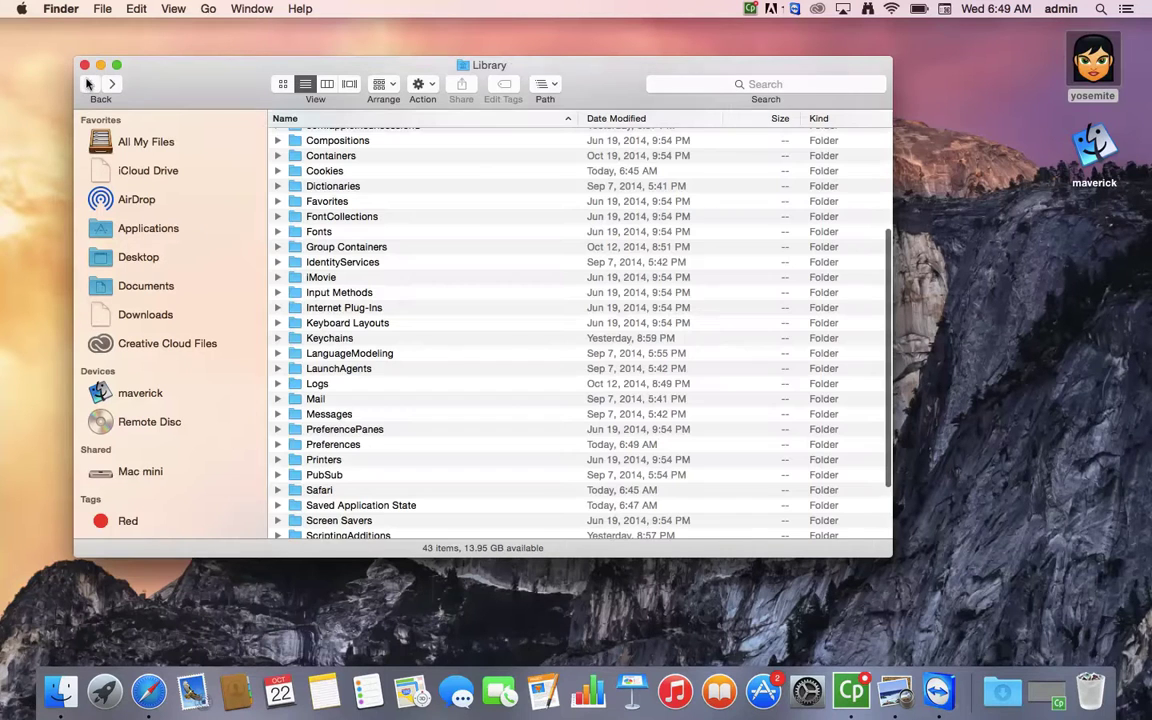
click(83, 64)
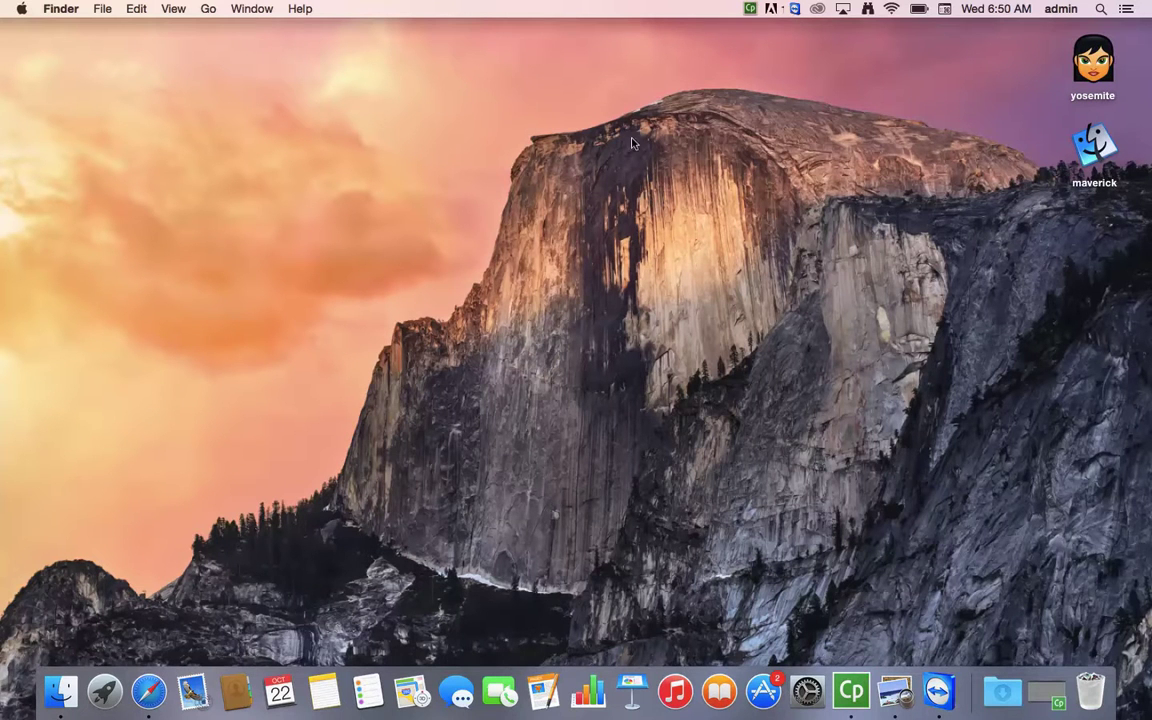
click(208, 11)
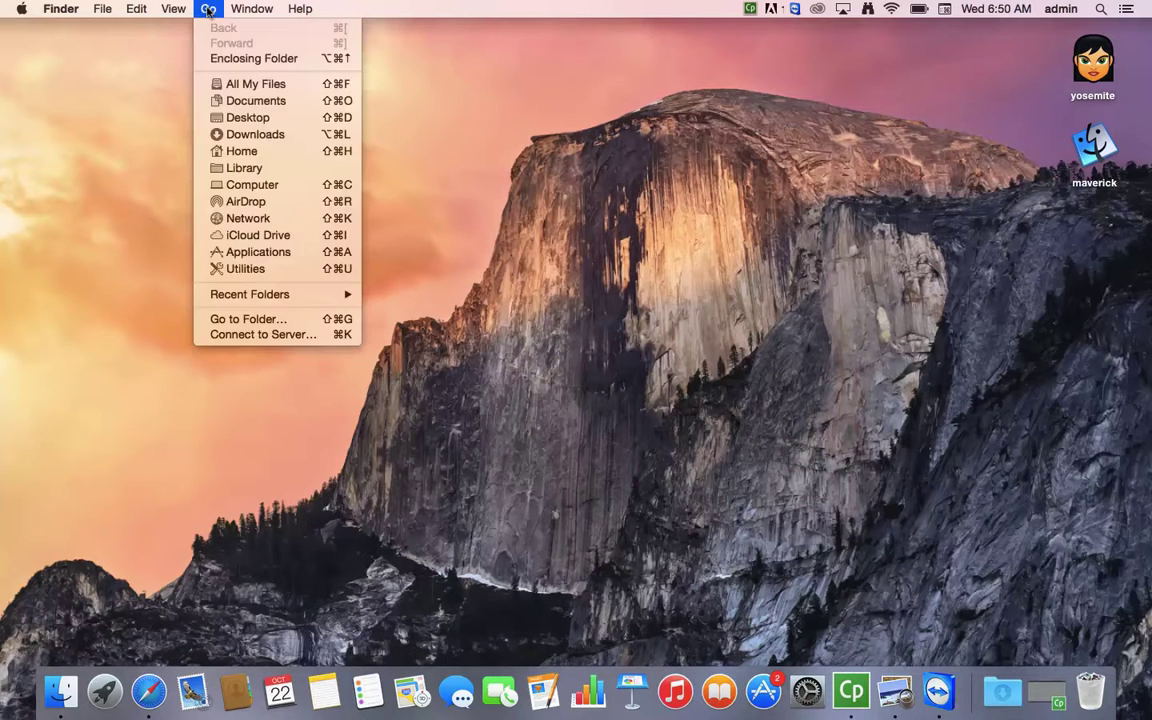
click(265, 170)
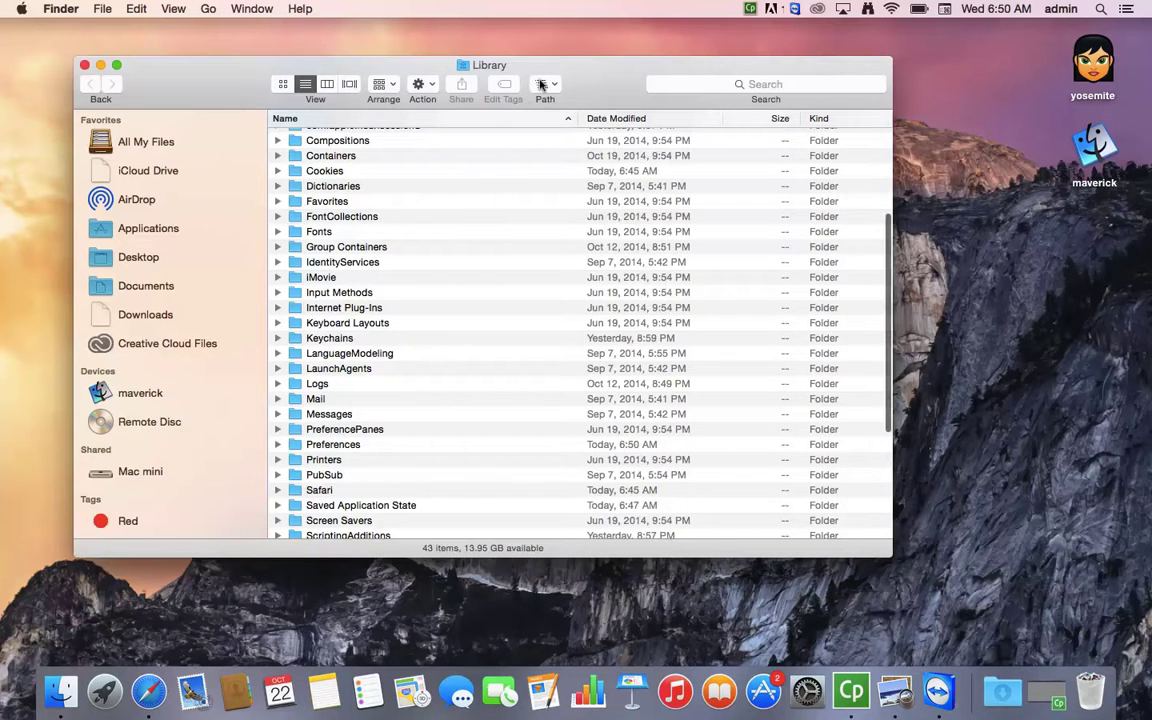
click(545, 84)
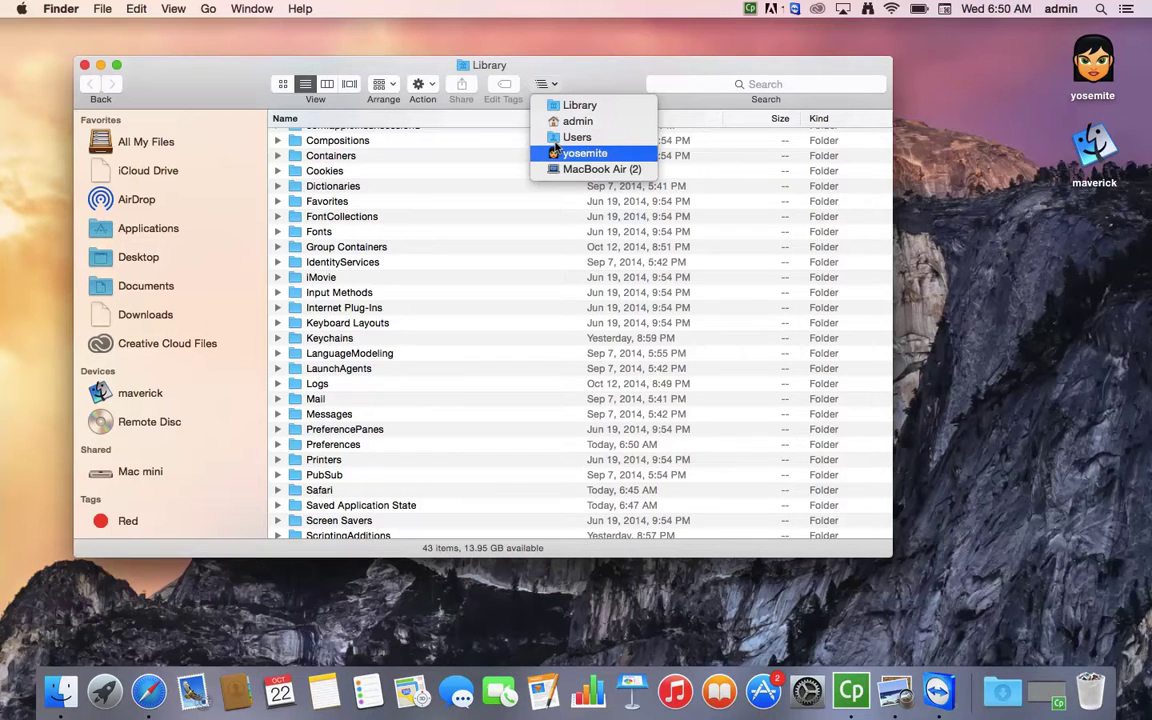
click(562, 121)
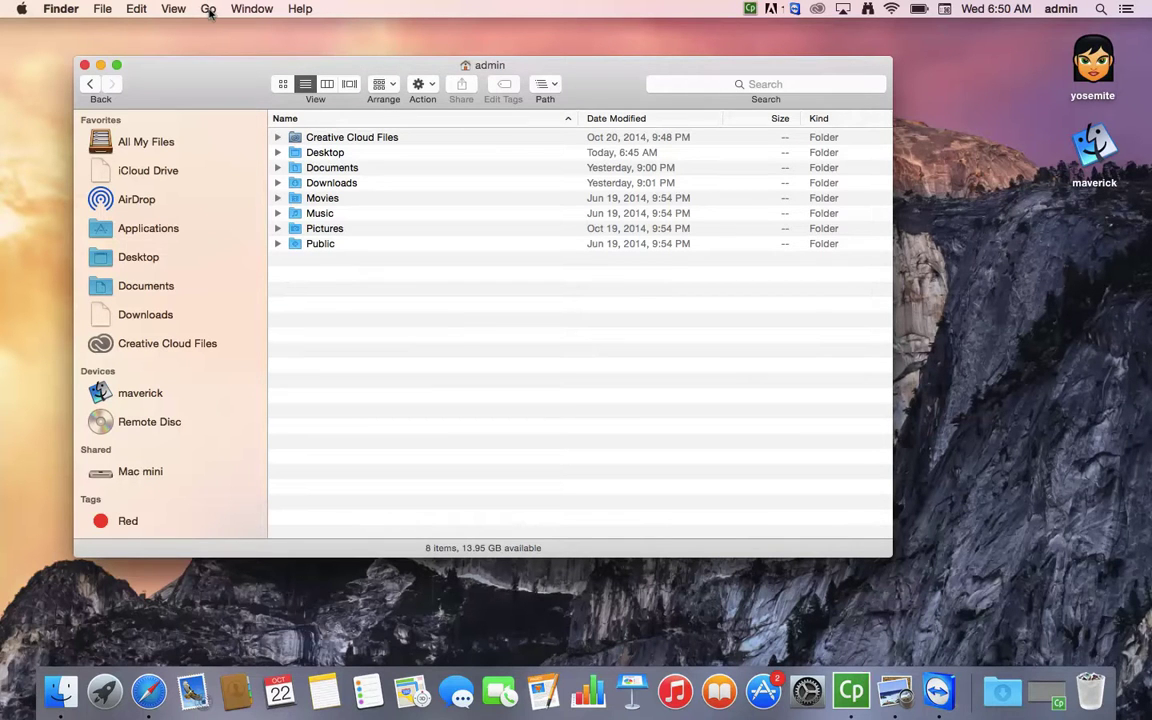
Step: Tick Show Library Folder in the admin home folder's View Options so Library appears
click(171, 8)
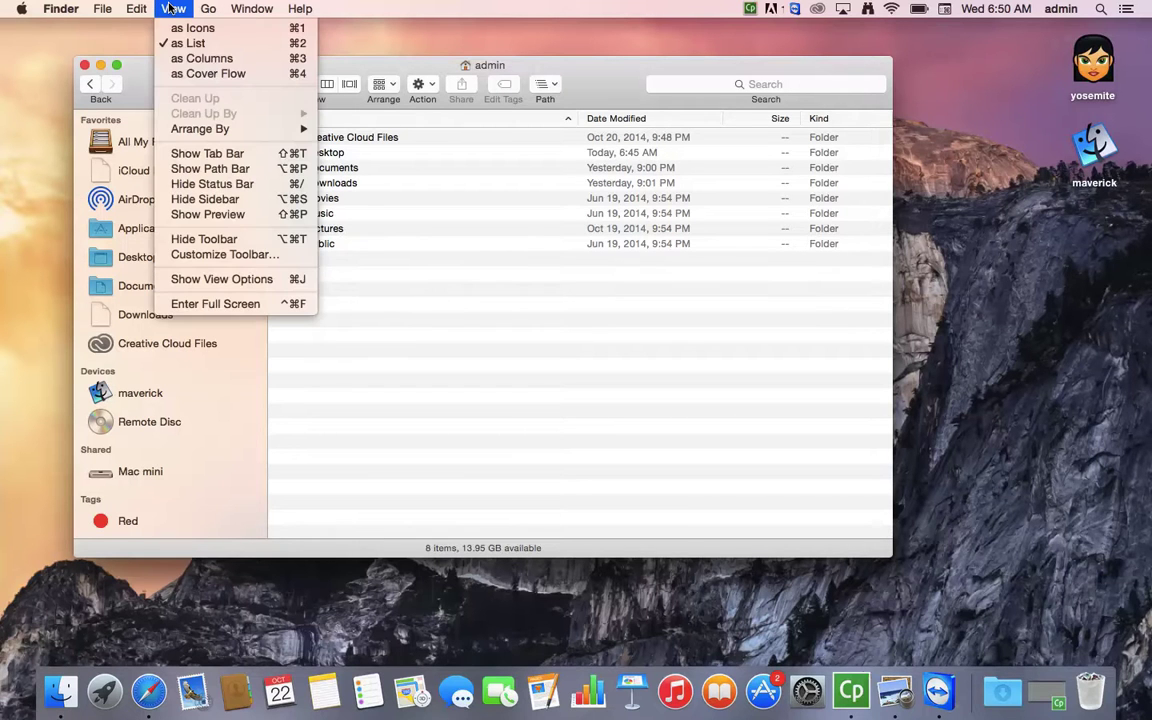
click(212, 281)
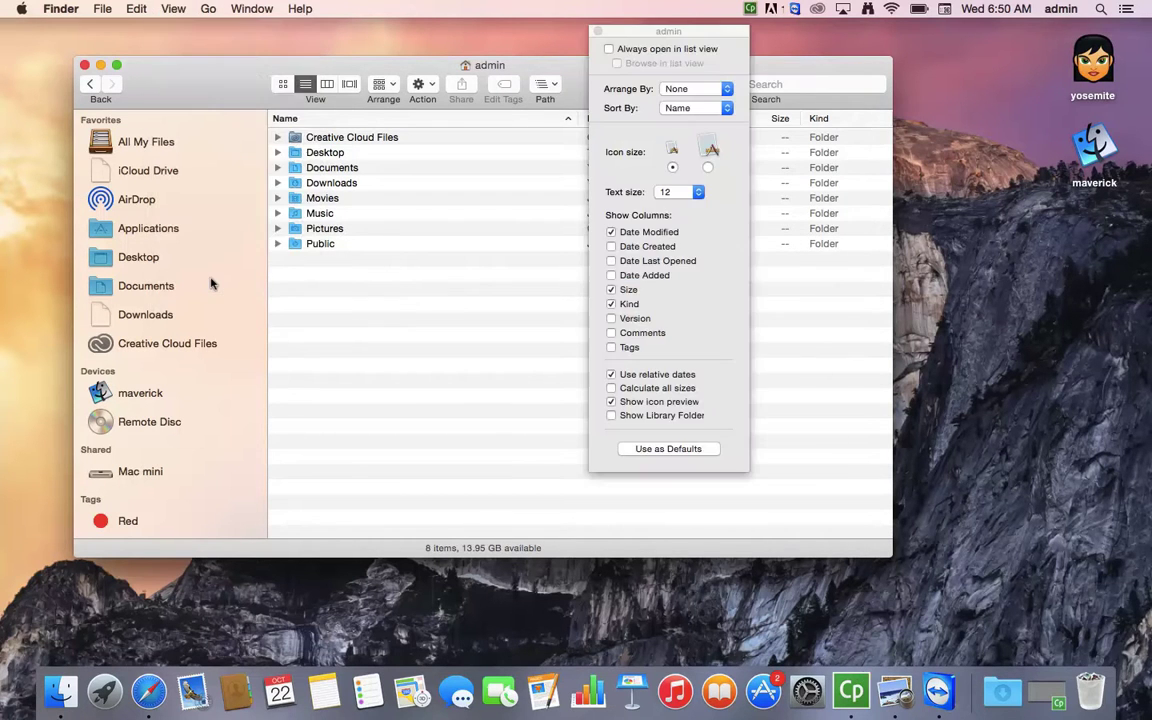
click(640, 417)
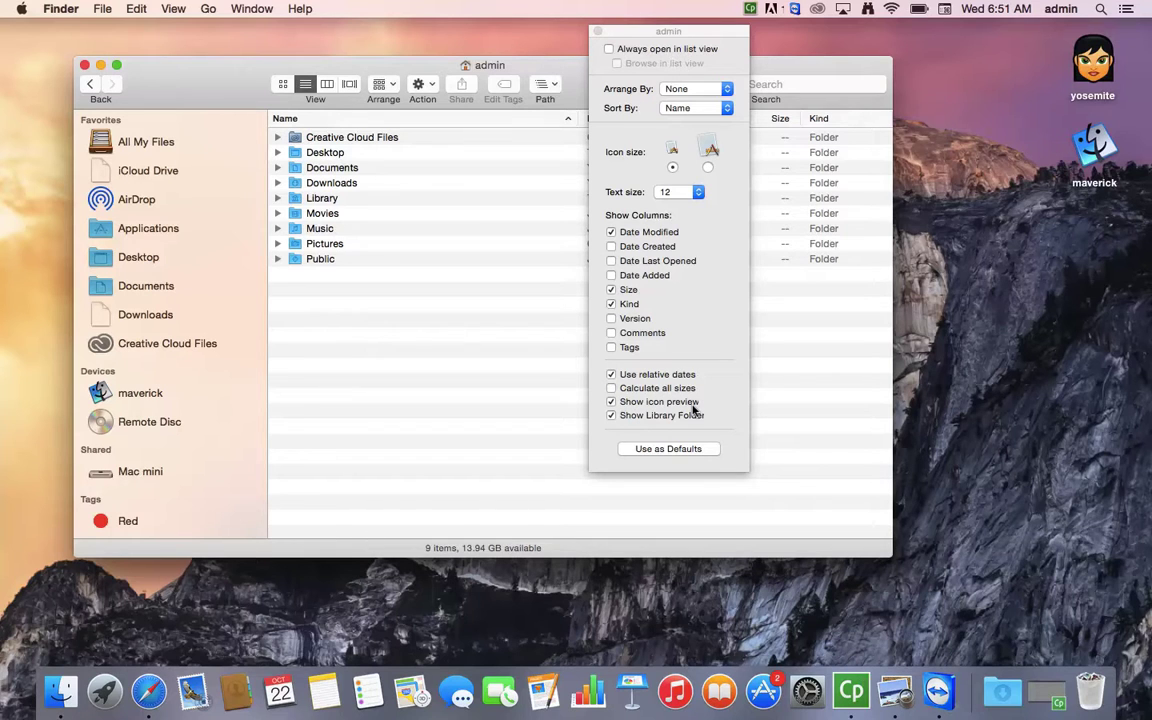
key(alt)
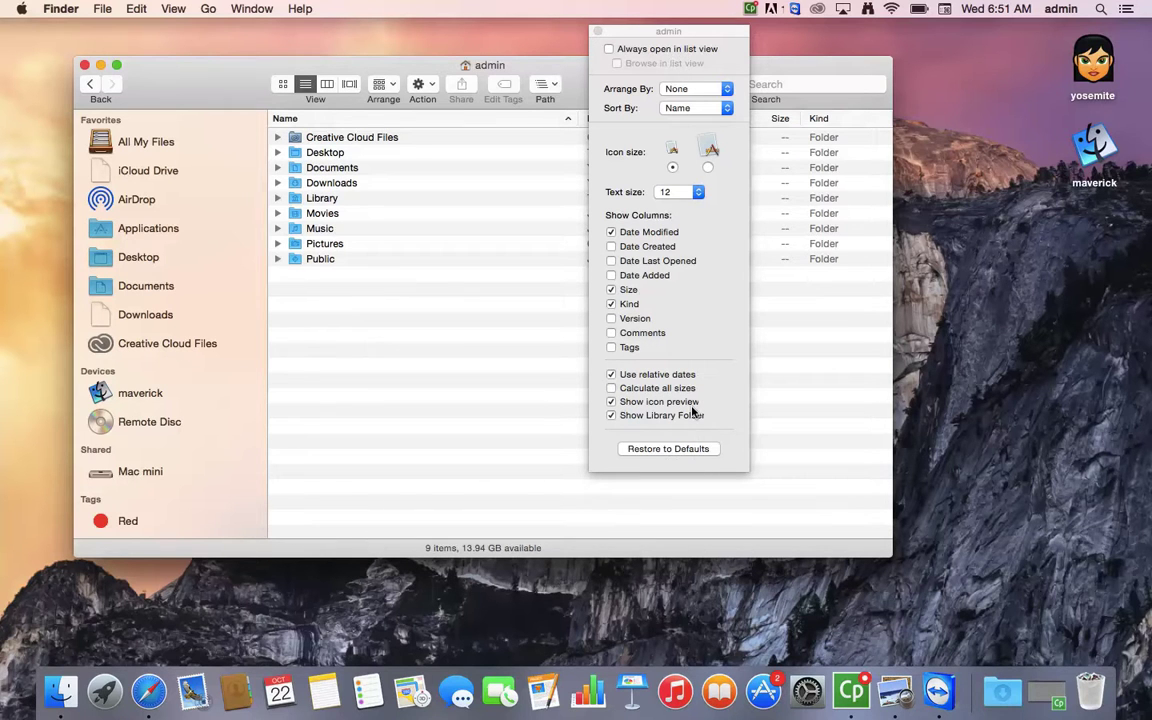